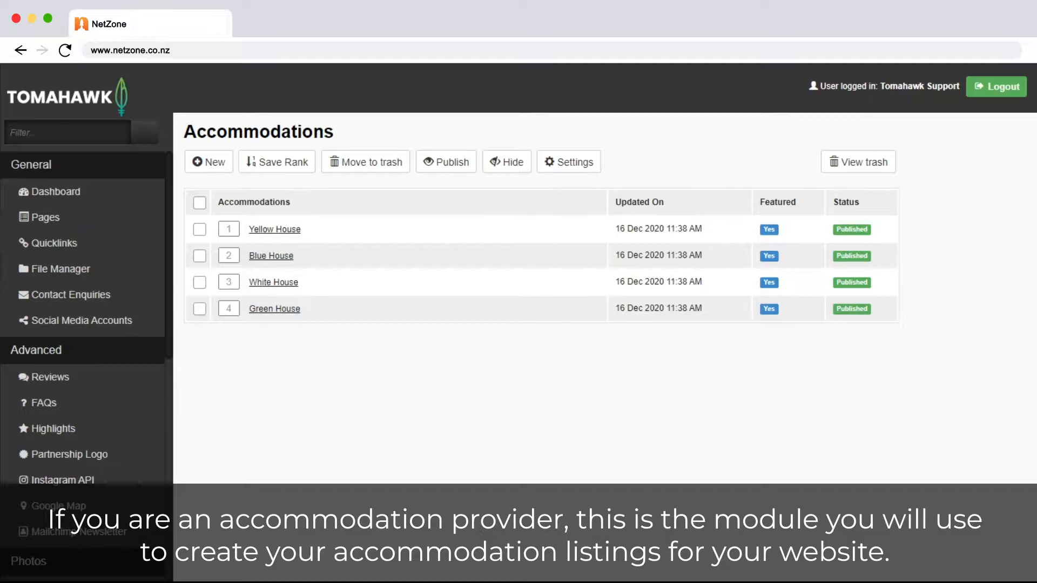
- Create a new accommodation listing and set its URL to "test-accomodation"
click(204, 166)
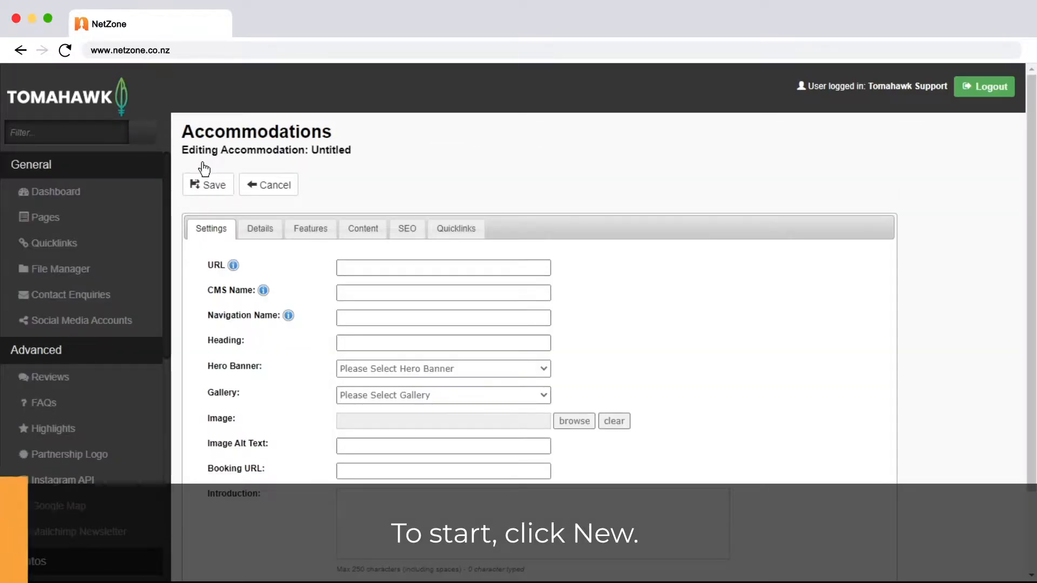
click(359, 274)
text(test-accomodation)
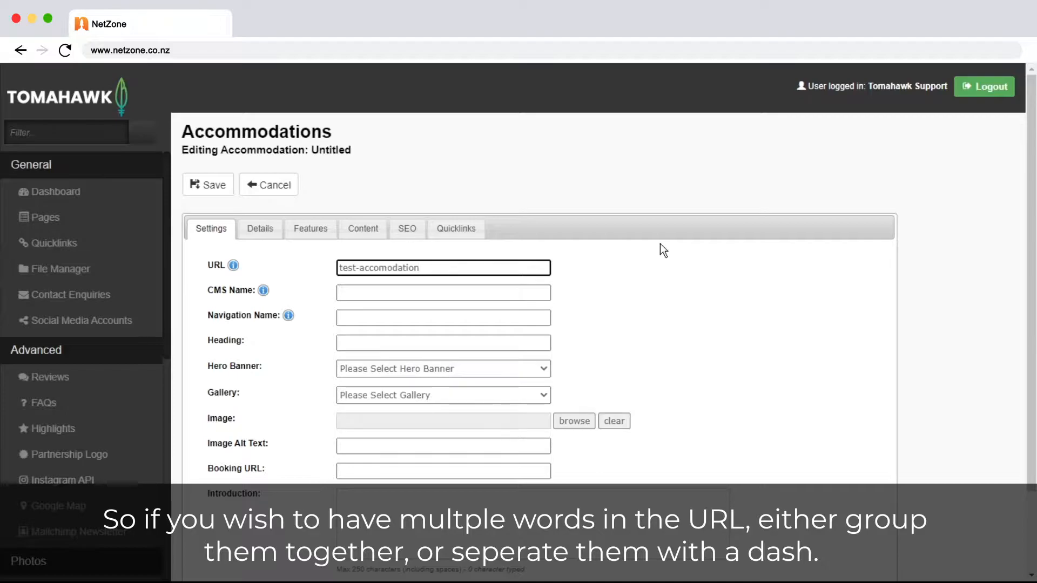
- Set the CMS name, navigation name and heading of the accommodation all to "Test Accomodation"
key(Tab)
text(Test )
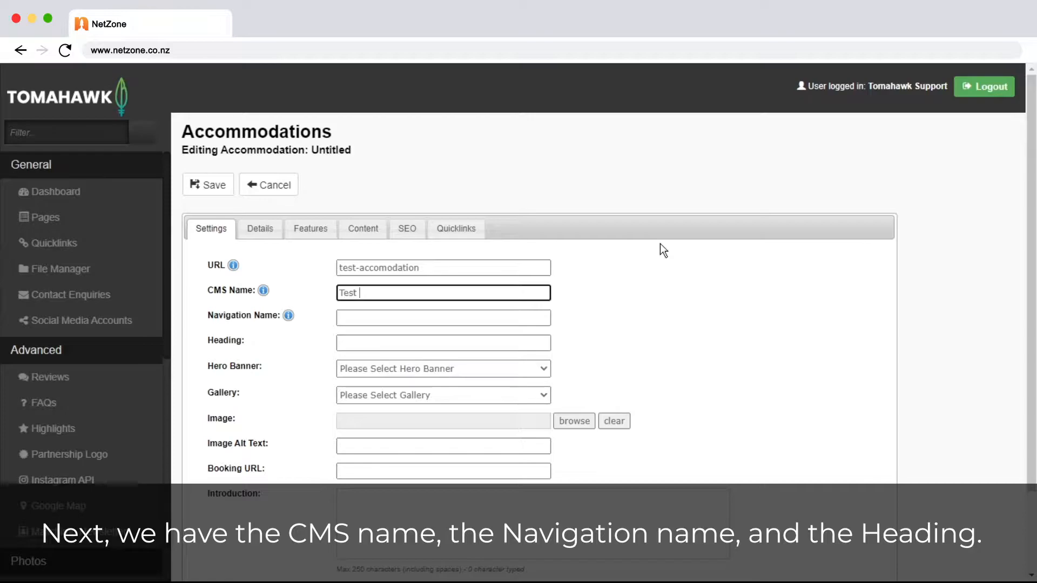
text(Accomodation)
key(Tab)
text(Test Accomo)
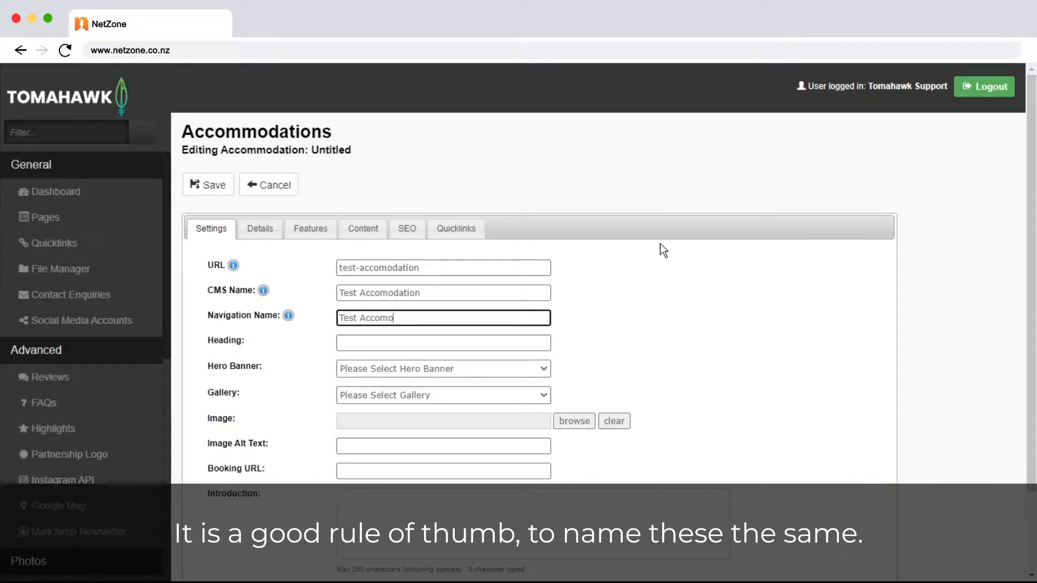
text(dation)
key(Tab)
text(Test Acco)
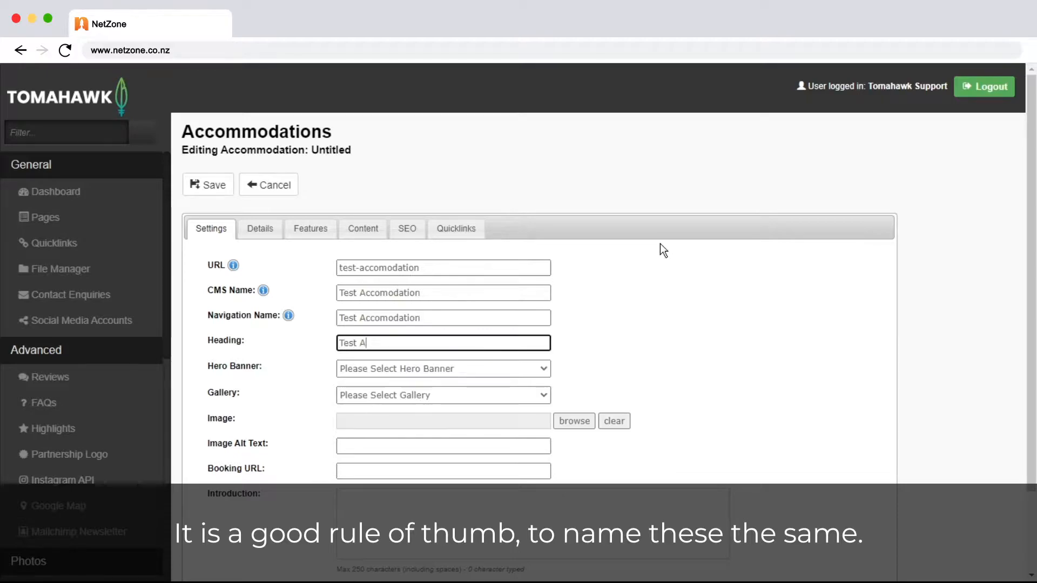
text(modation)
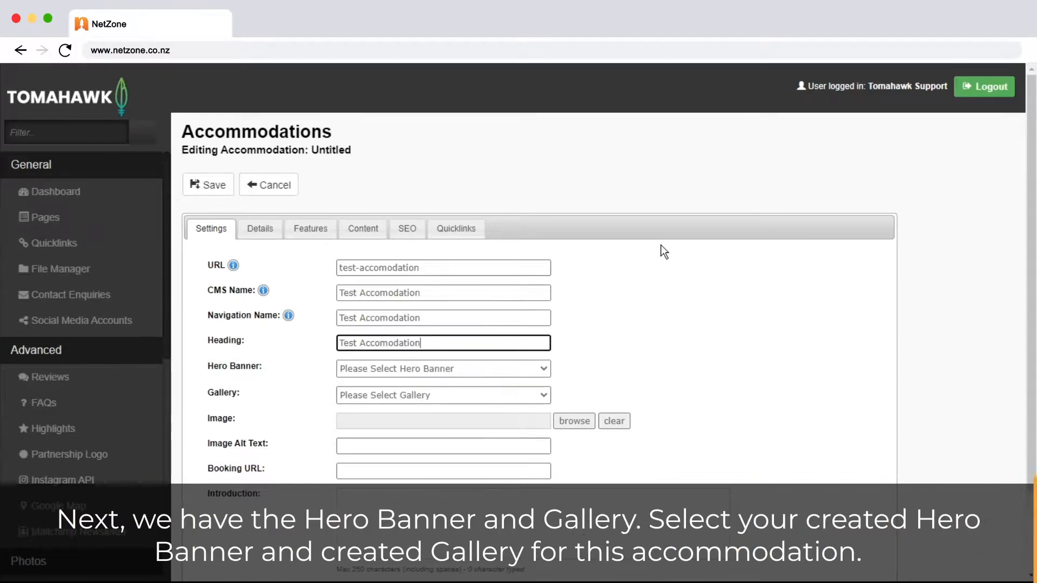
- Choose Accommodation as the hero banner and Scenic as the gallery for the listing
click(530, 370)
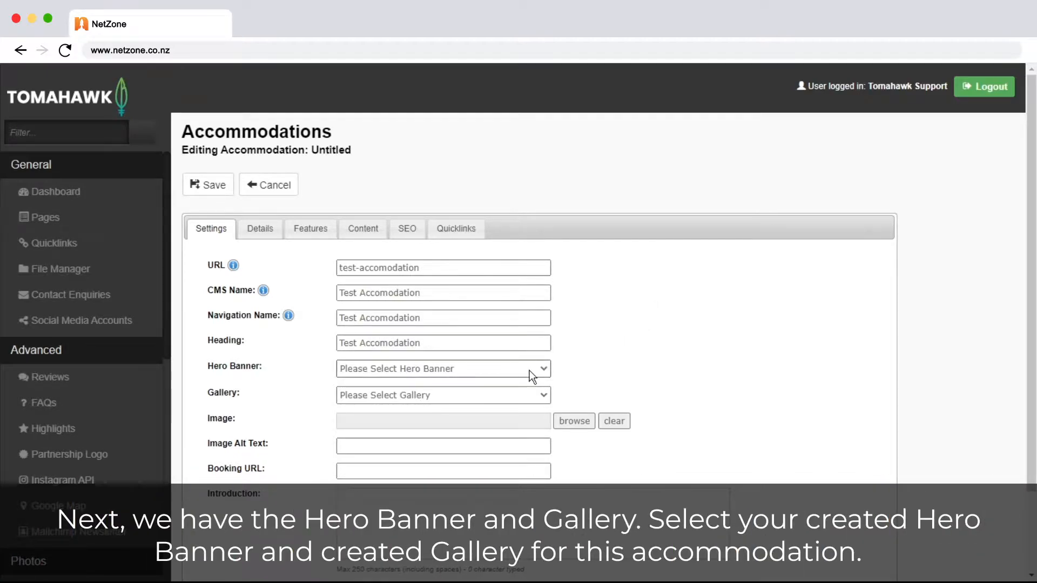
click(510, 392)
click(504, 395)
click(494, 429)
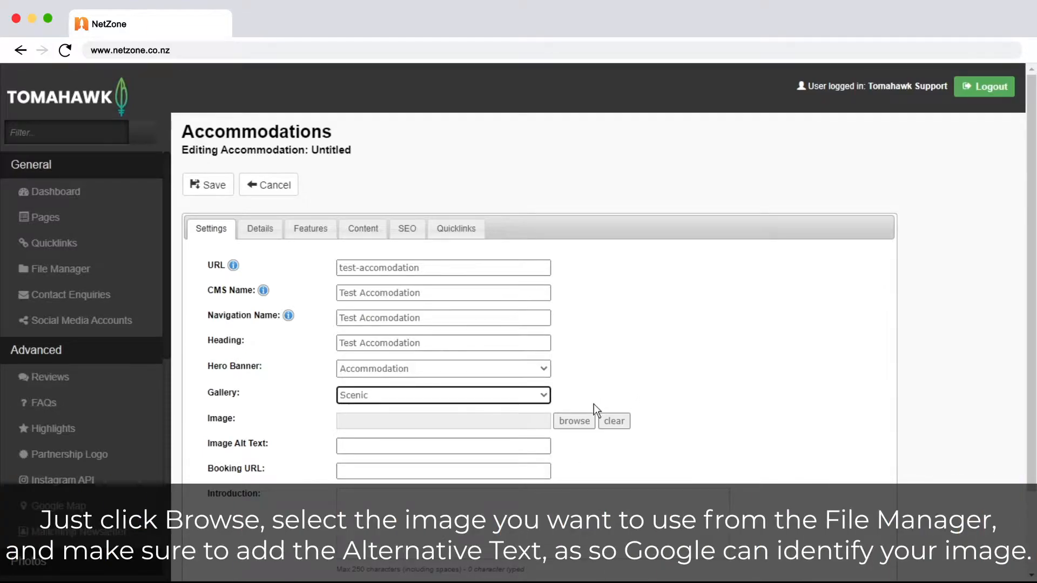
- Use the cape-kidnappers evening shot from the Images folder as the listing image, with alt text "Test Accomodation"
click(583, 420)
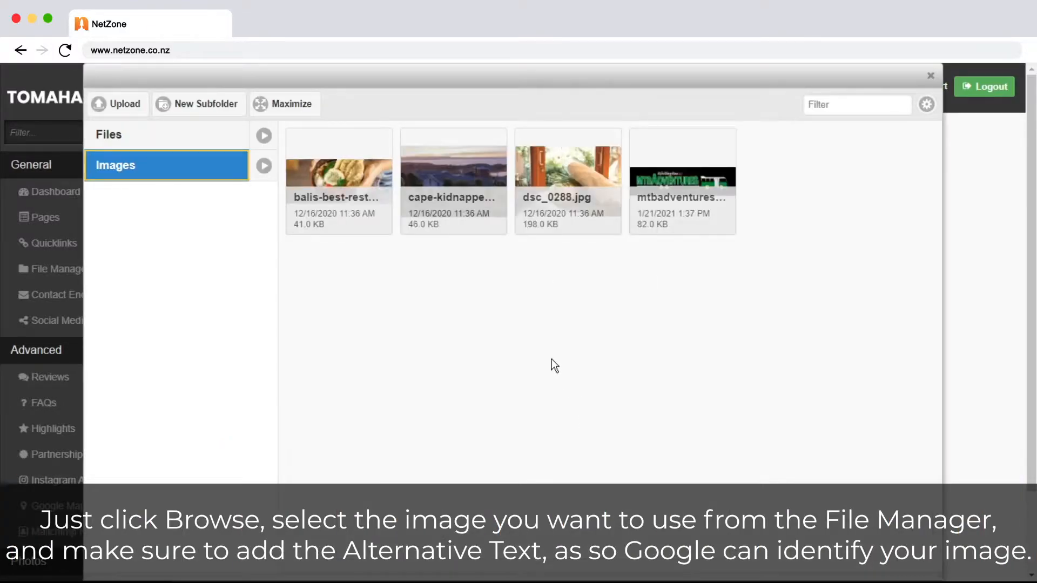
double_click(465, 219)
click(442, 444)
text(Test Accomodation)
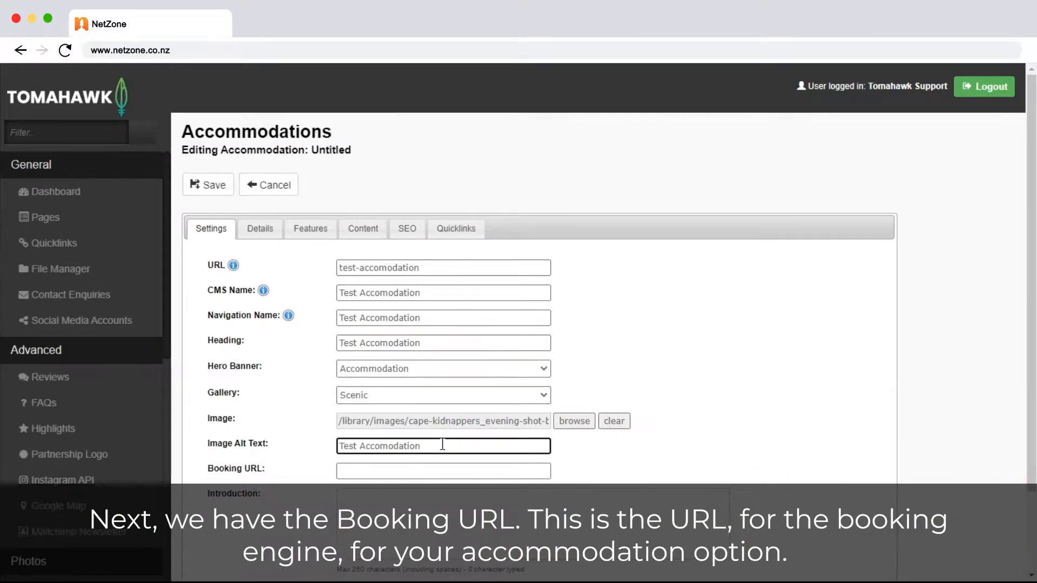
click(480, 471)
text(w)
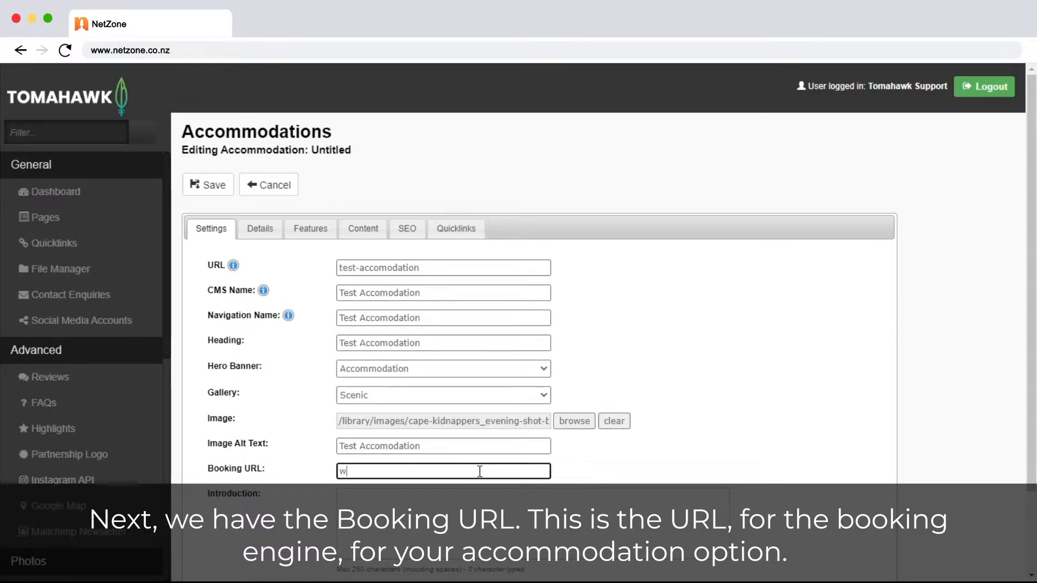
text(ww.resbook.net)
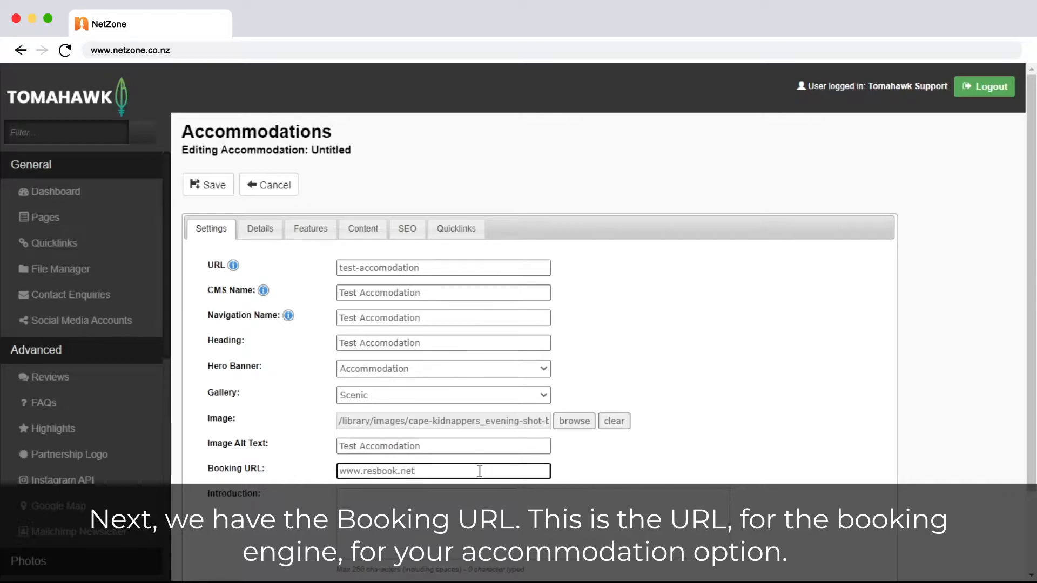
- Enter "This is an introduction" as the introduction and "This is a description" as the short description
scroll(479, 470, down, 4)
click(668, 314)
text(This is an introduction)
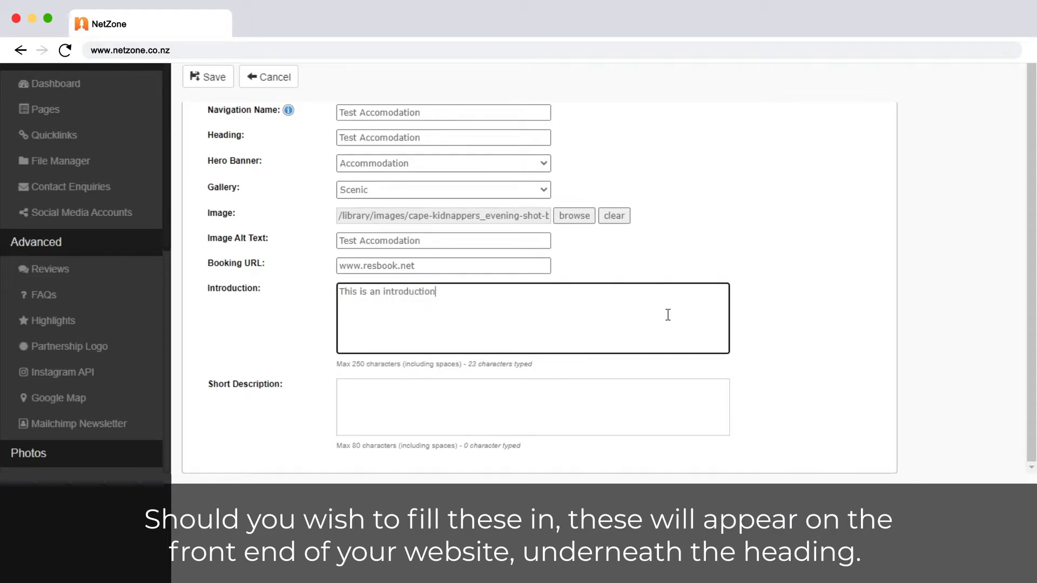
key(Tab)
text(This is a dec)
key(BackSpace)
text(scription)
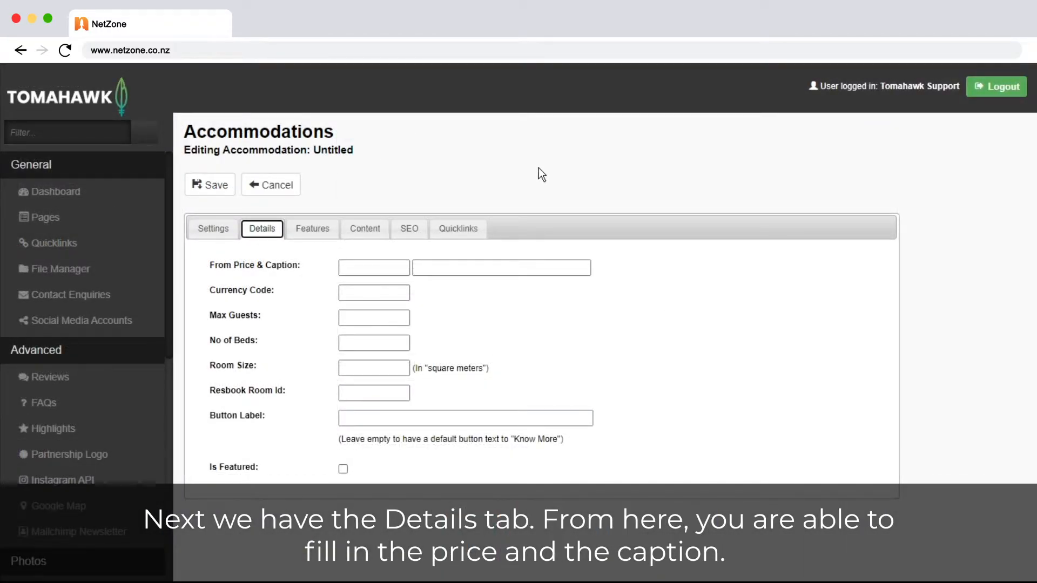
- In the accommodation details, set the from price to 350 with caption "Per Night" and currency code NZD
key(Tab)
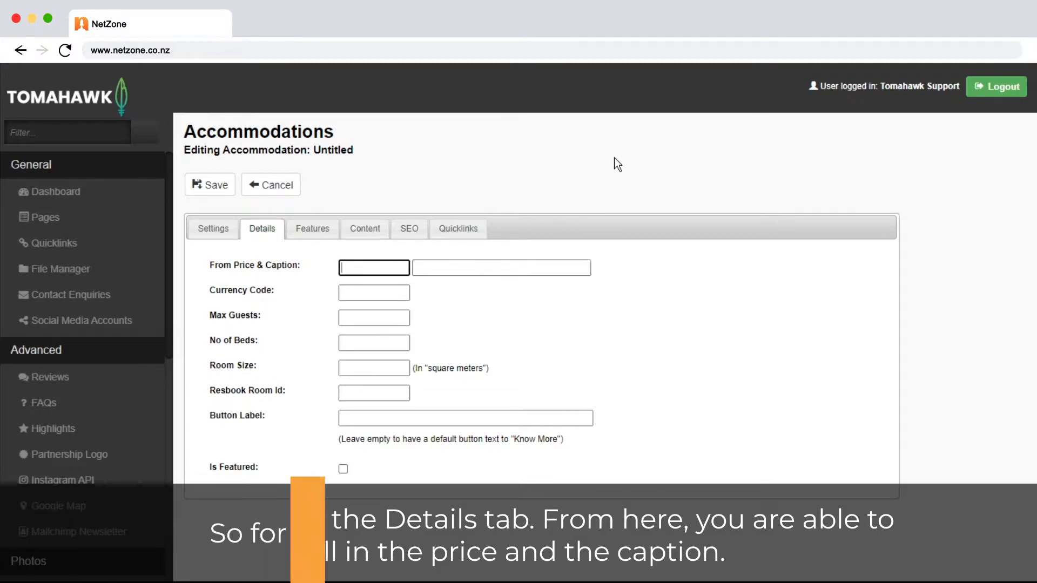
text(350)
key(Tab)
text(Pe)
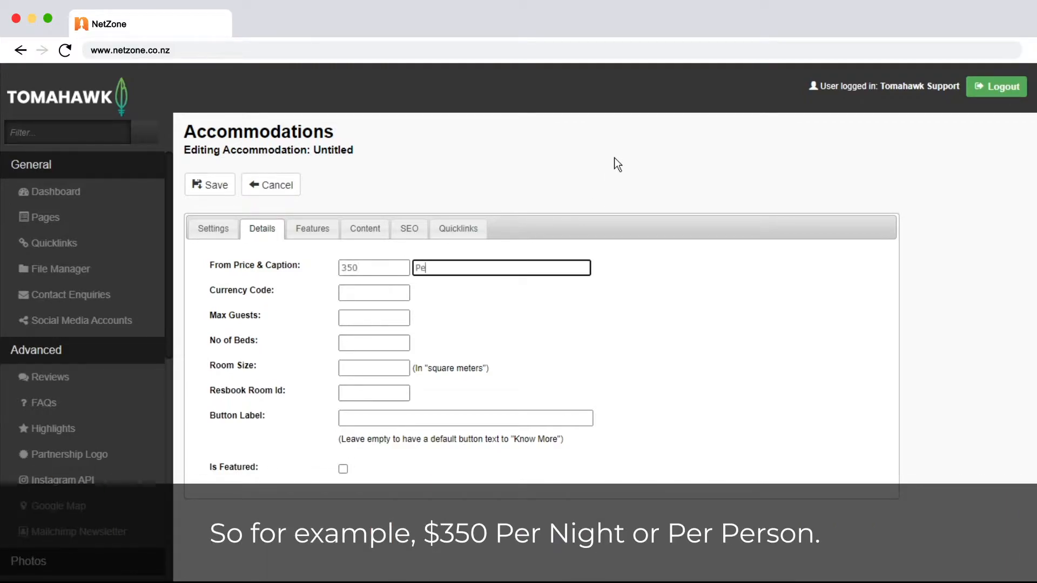
text(r Night)
click(396, 294)
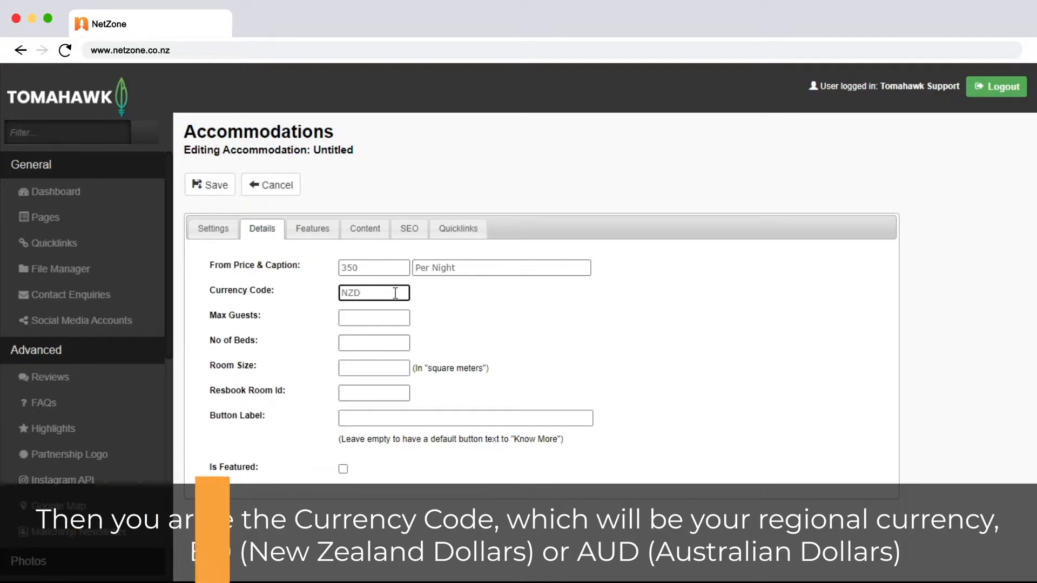
- Set max guests to 3, number of beds to 2, room size to 56 square meters and Resbook Room Id to 123
click(386, 322)
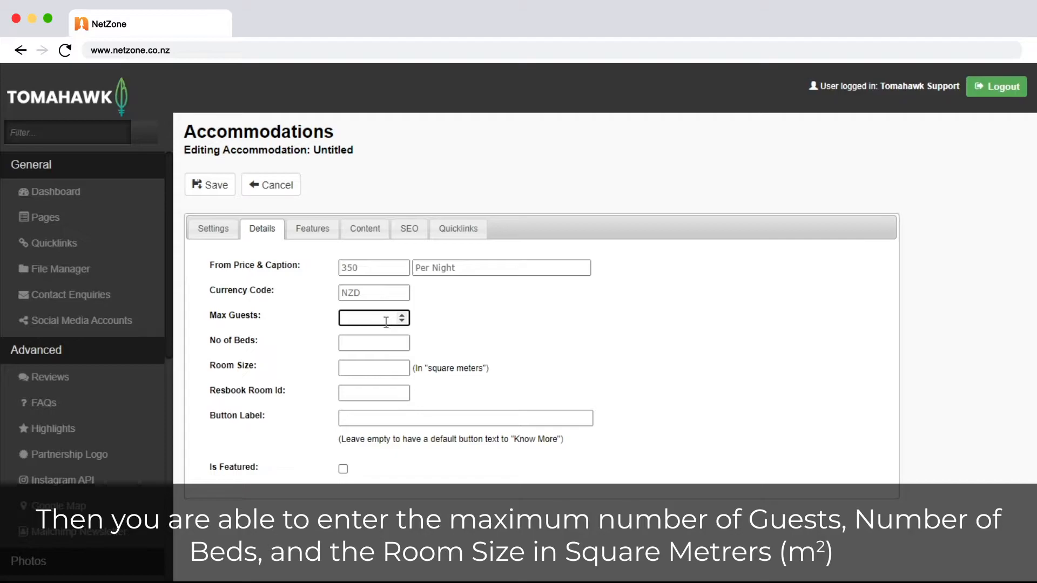
text(3)
click(387, 336)
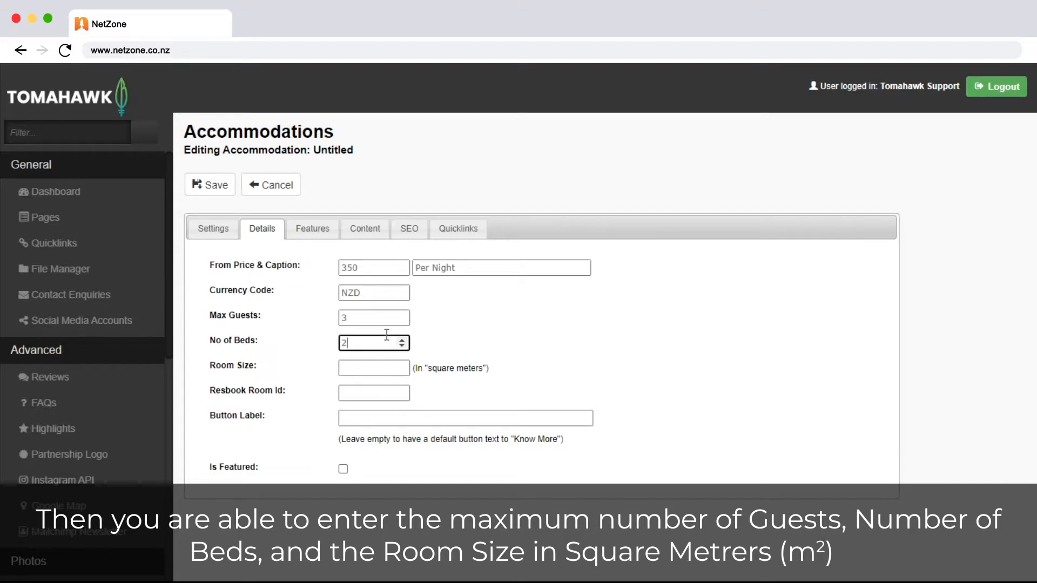
click(386, 369)
text(56)
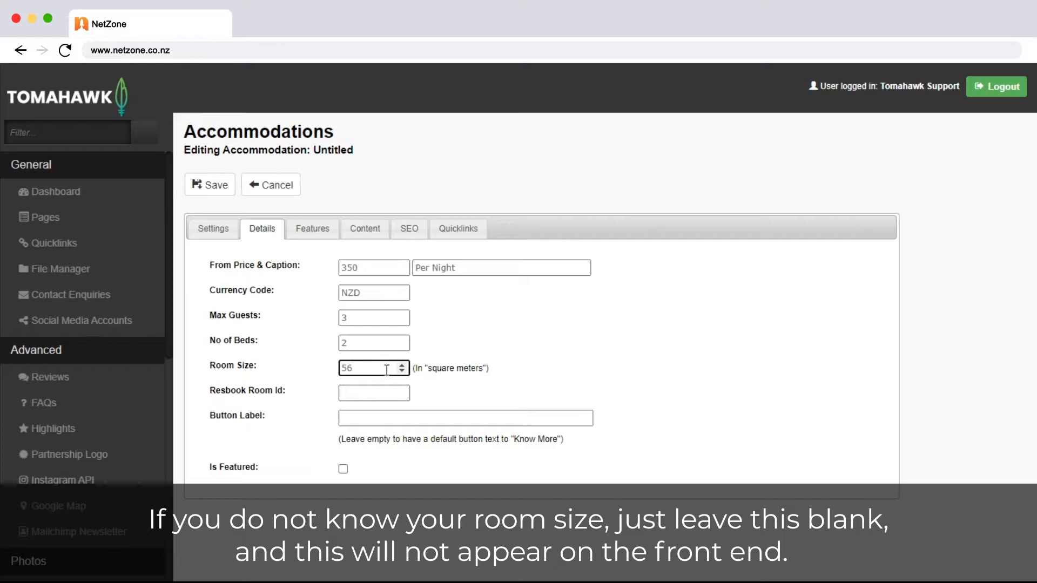
click(384, 392)
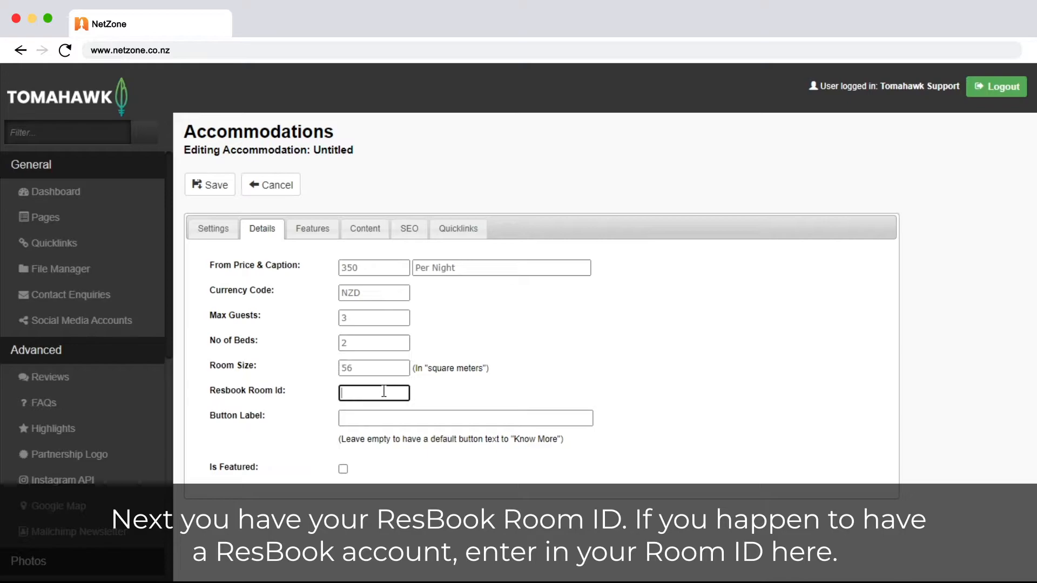
text(123)
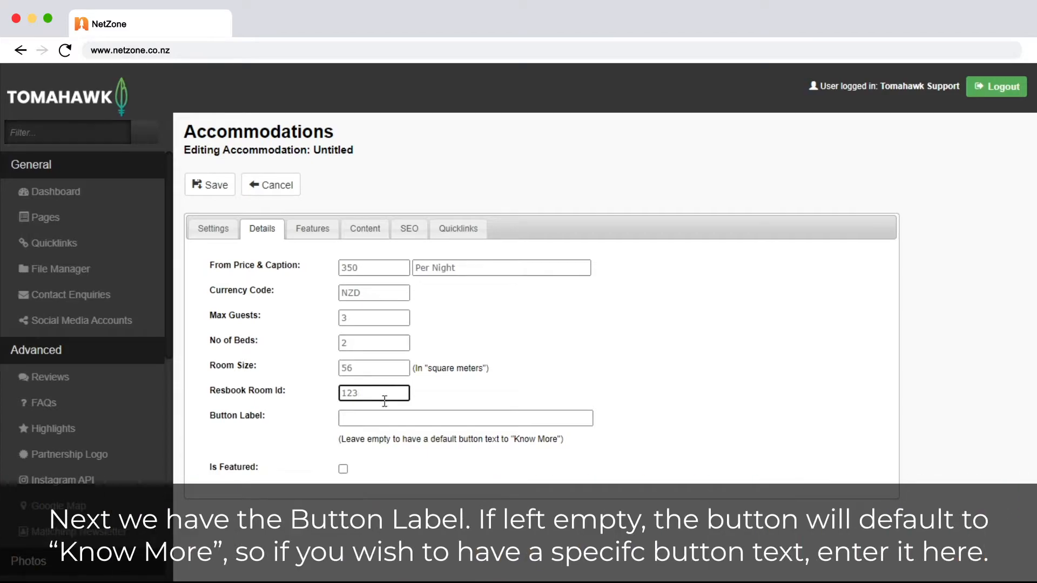
- Label the listing's button "Find Out More" and mark the accommodation as featured
click(407, 421)
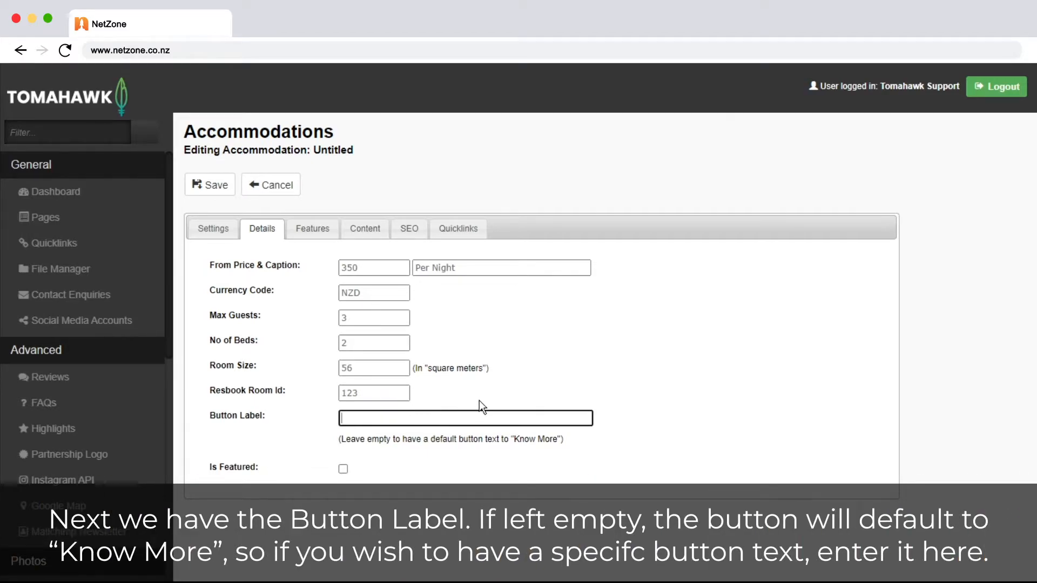
text(Find OUt More)
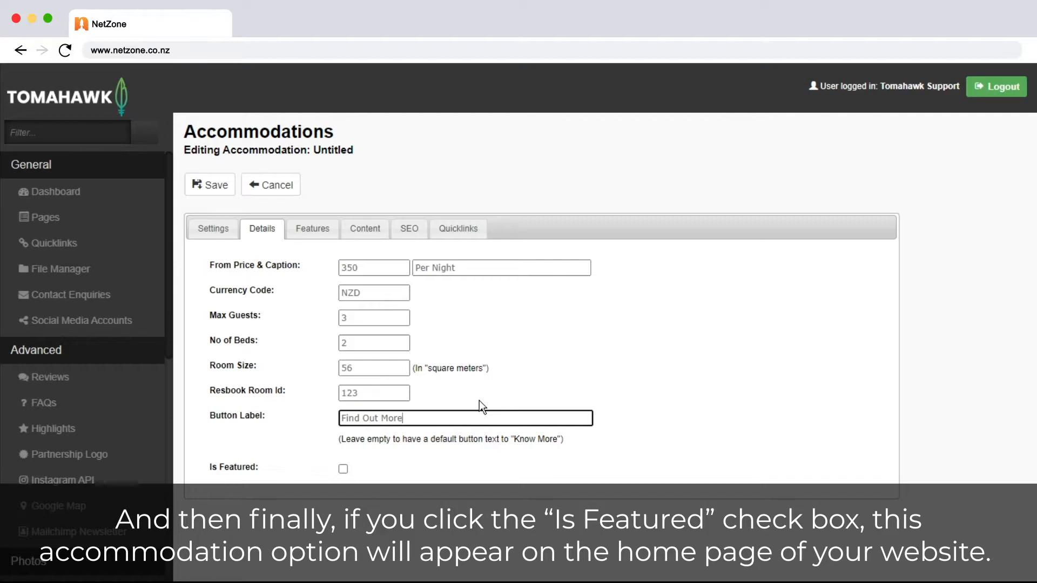
click(343, 469)
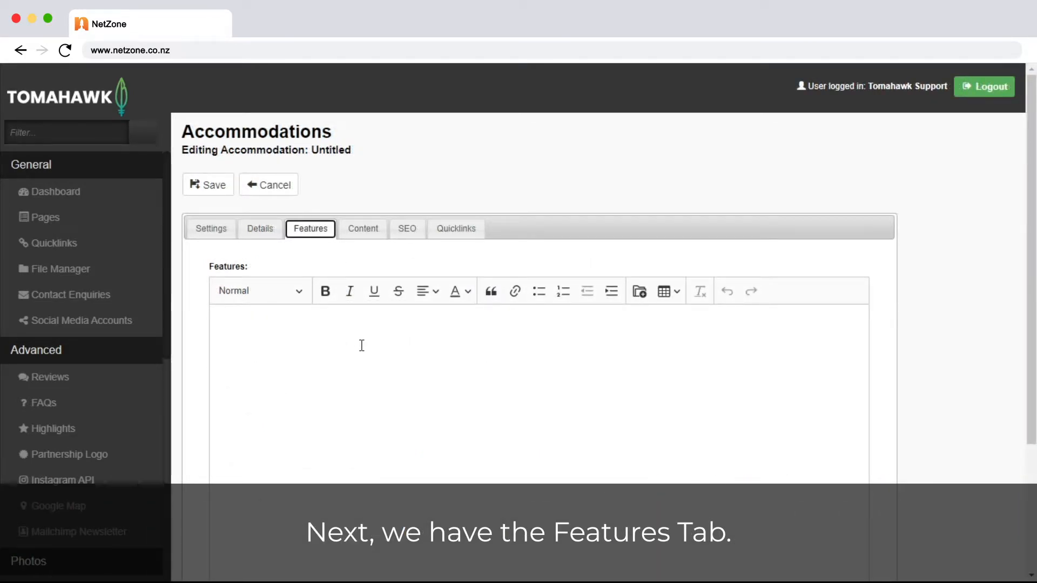
- Write the accommodation's features as a bulleted list with items such as Feature 1, Feature 2 and Feature 3
click(361, 345)
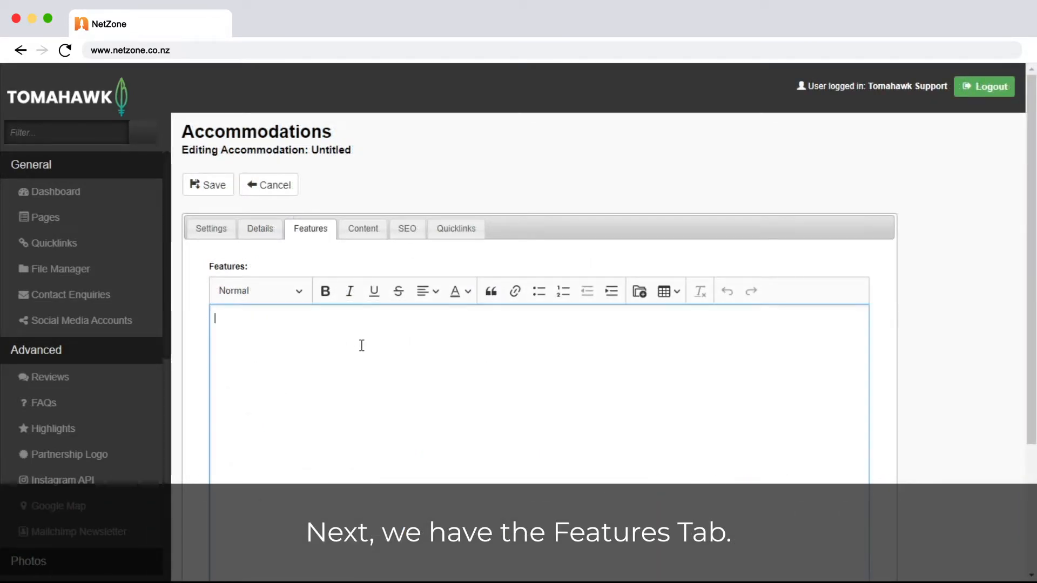
click(543, 295)
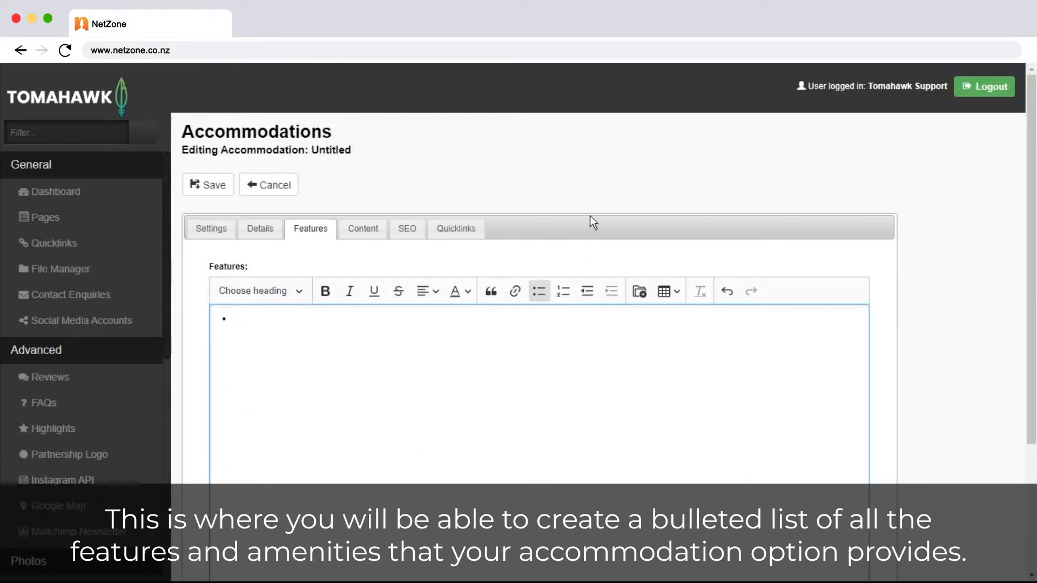
text(Feature 1)
key(Return)
text(Feature)
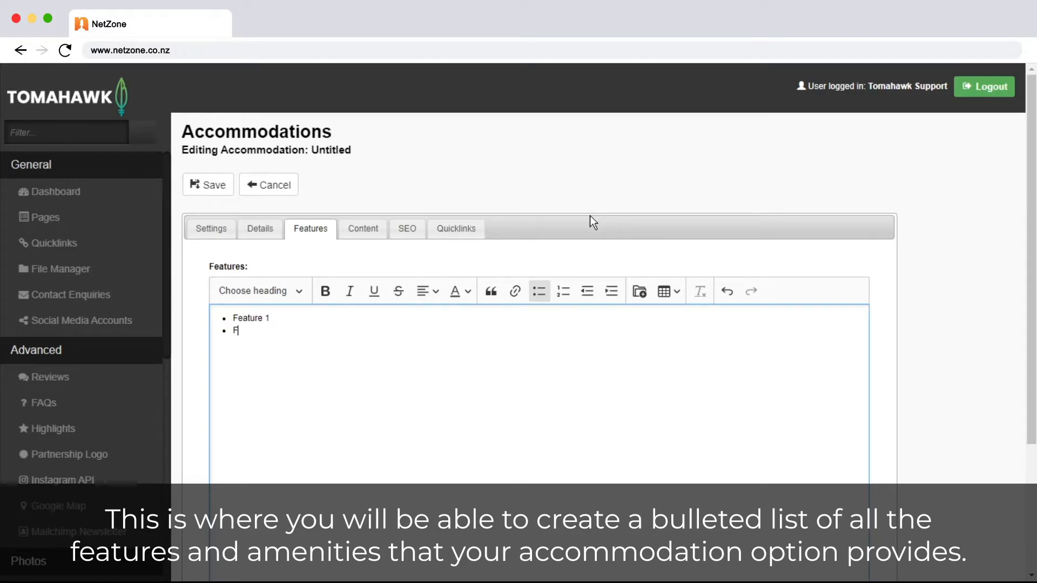
text( 2)
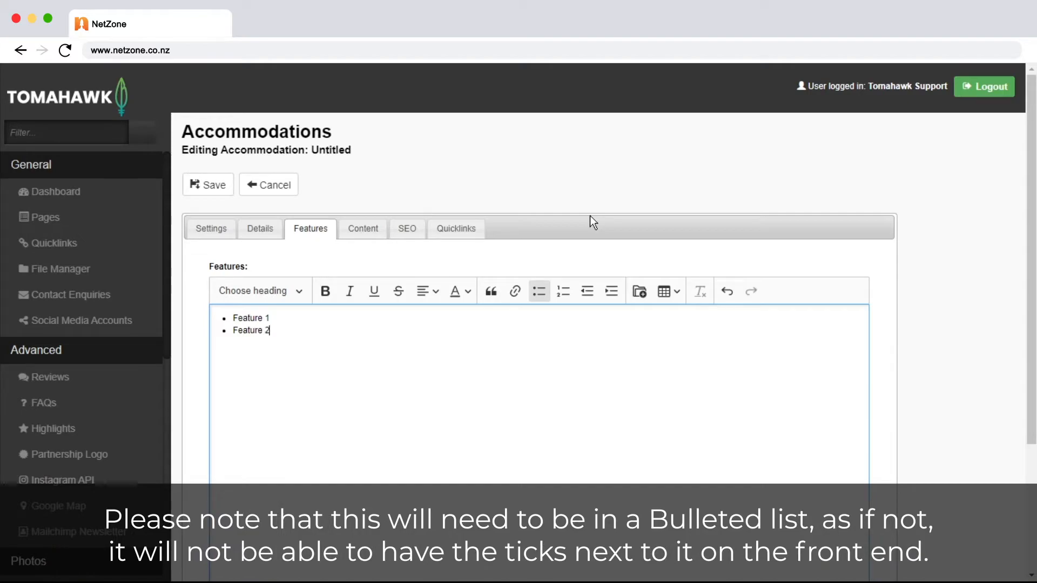
text( Fe)
text(ature 3 )
text(Feature)
- Add a four-column row and a two-column row to the accommodation's content
click(367, 230)
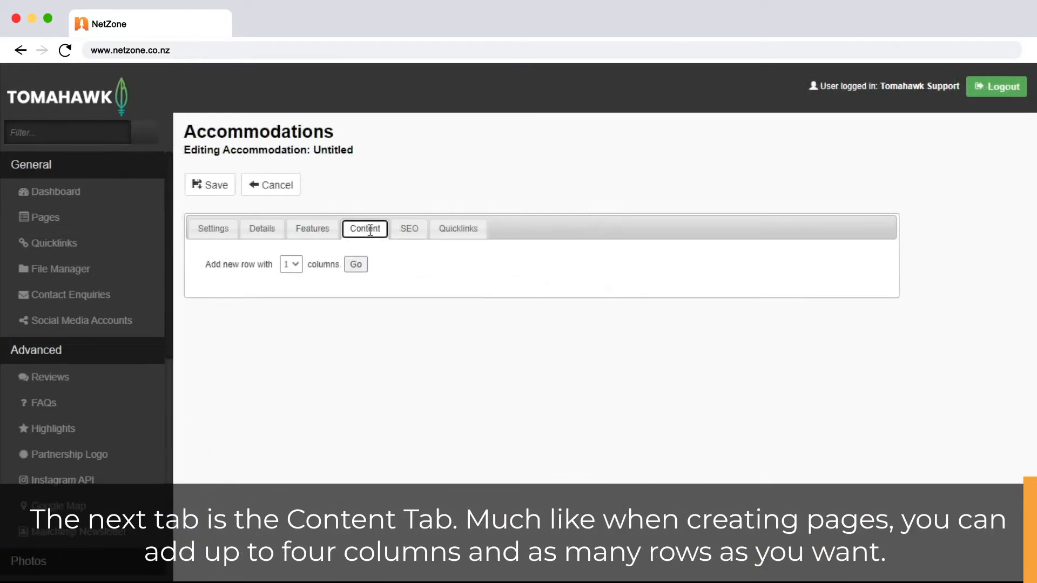
click(293, 264)
click(291, 323)
click(356, 264)
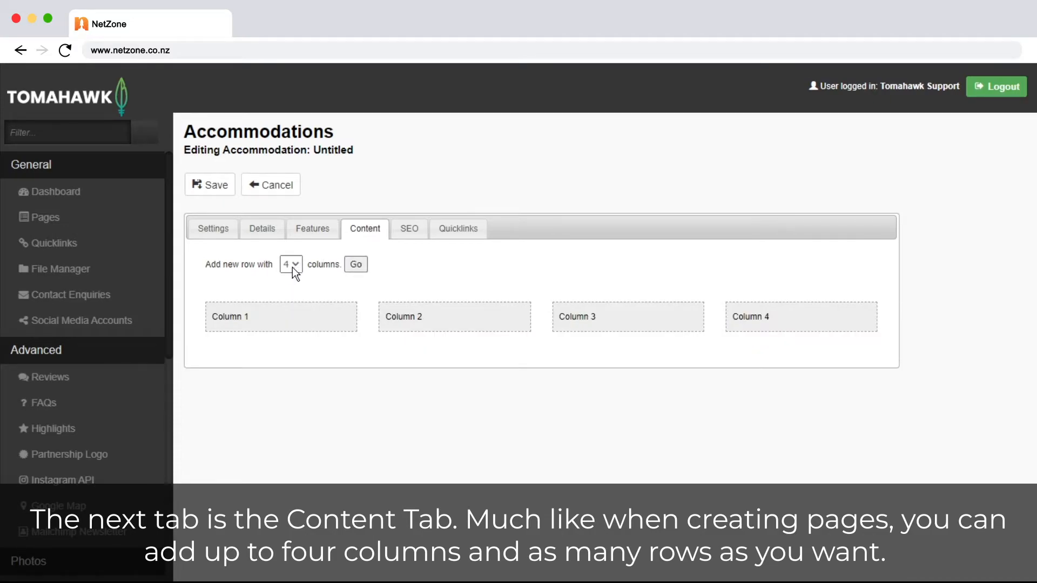
click(292, 295)
click(355, 263)
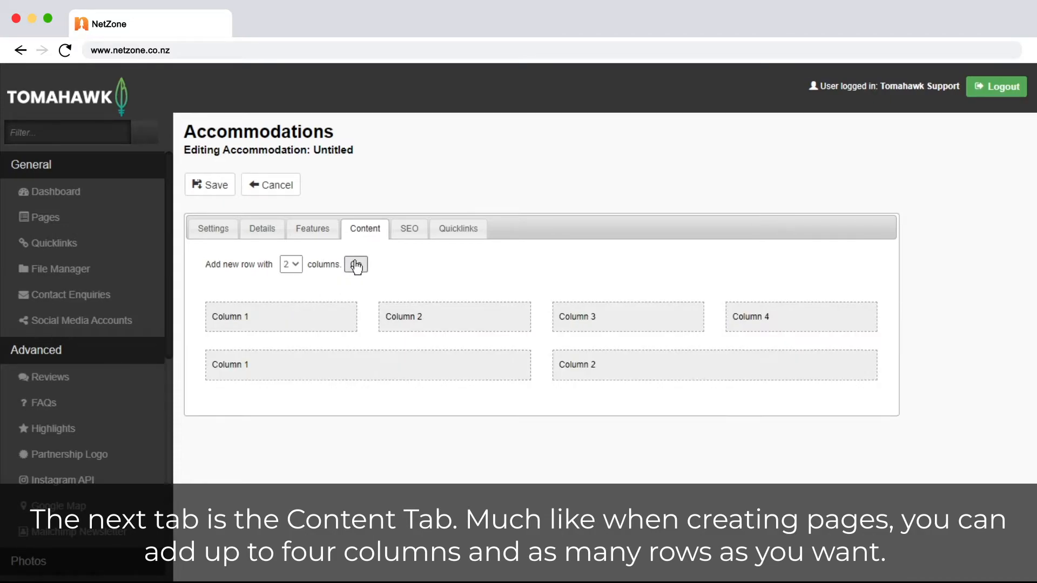
- Replace the Column 1 placeholder text in both content rows with "Content"
click(250, 317)
drag(250, 317, 212, 317)
text(content)
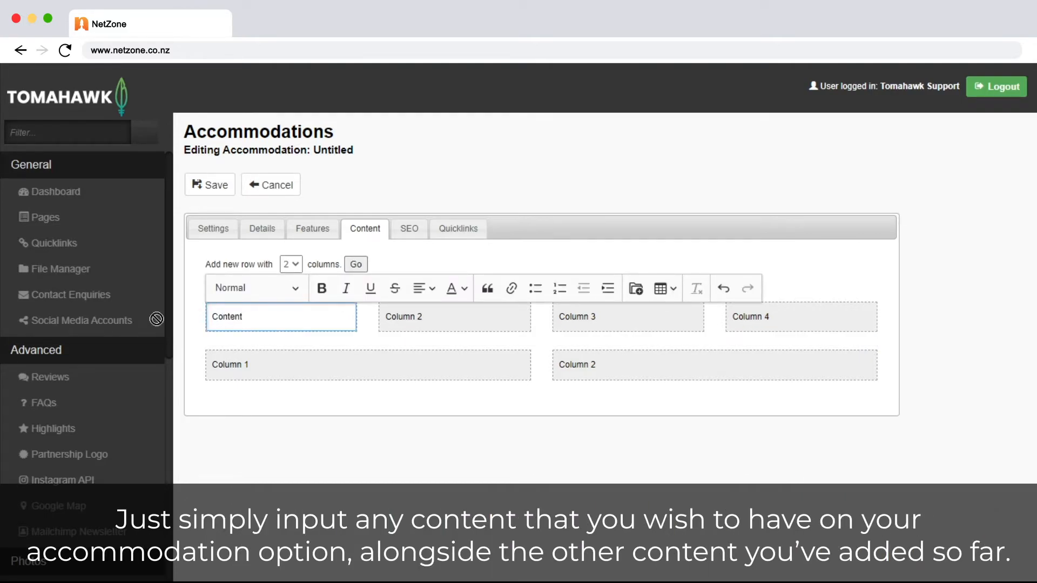
click(236, 364)
drag(248, 364, 194, 365)
text(Content)
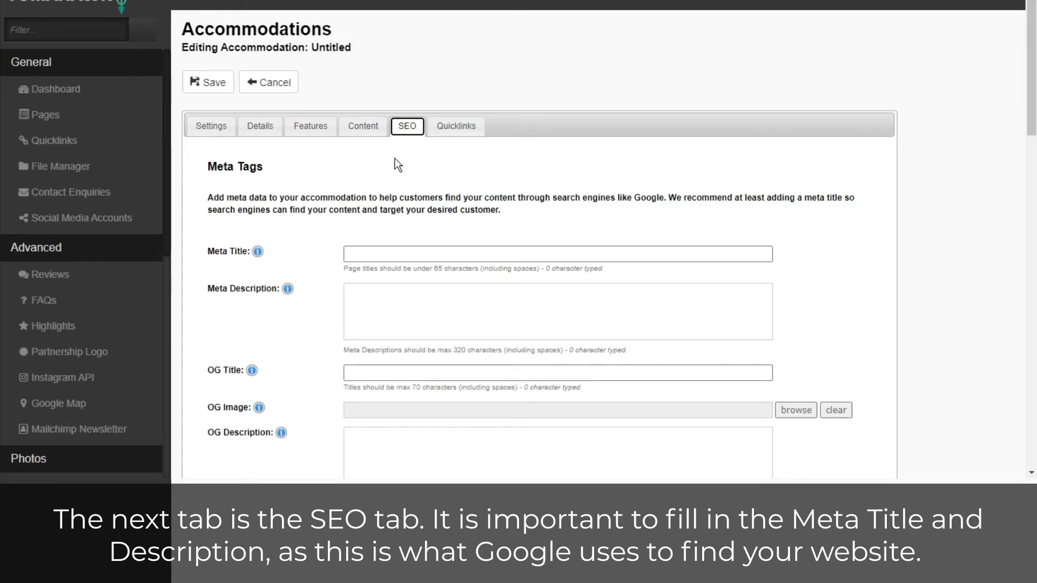
- Enter "Test Accomodation" as both the meta title and the meta description of the accommodation
click(388, 252)
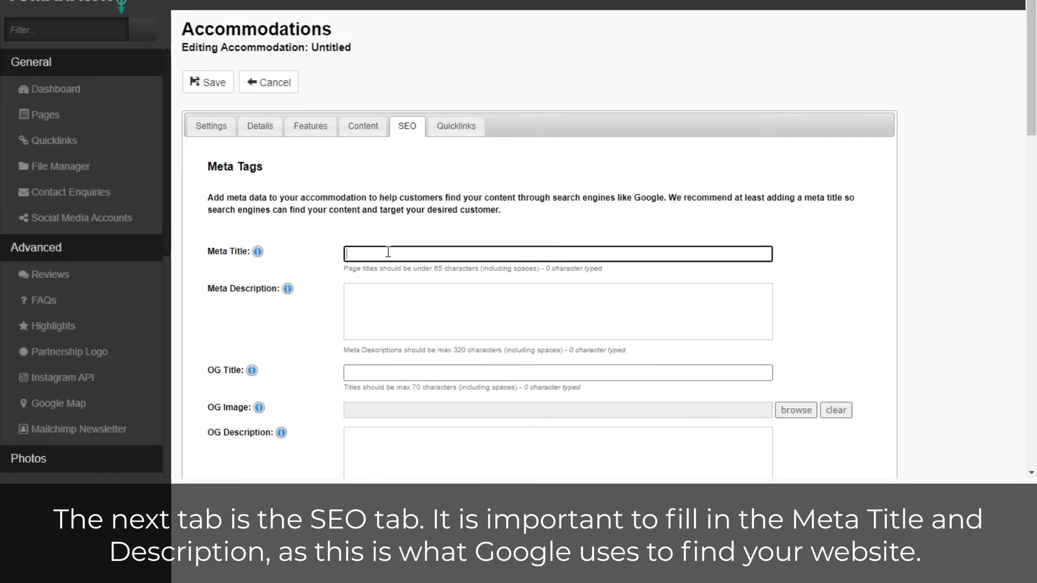
text(Test Accomodation)
key(Tab)
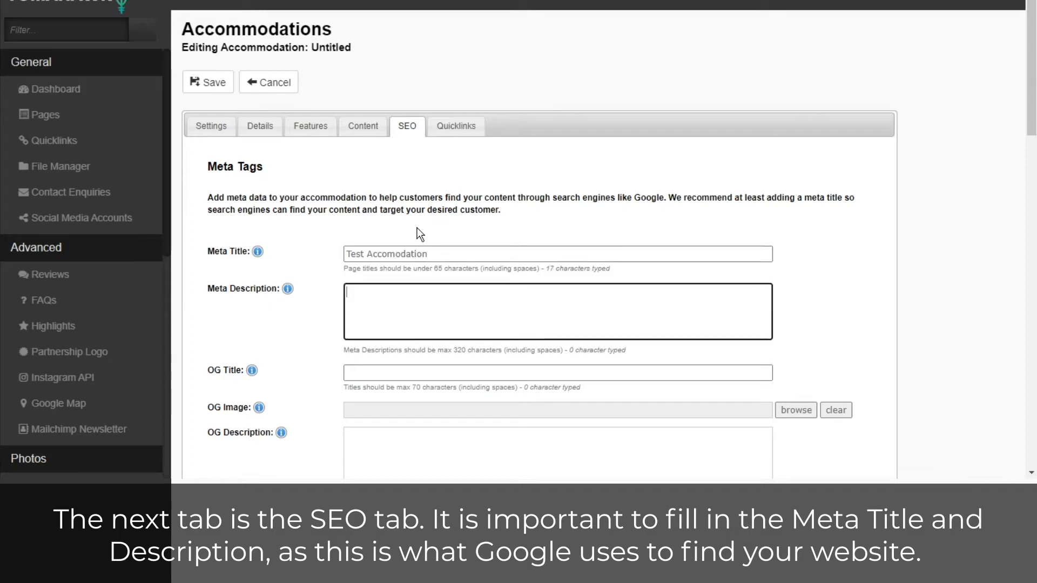
text(Test Accomodation)
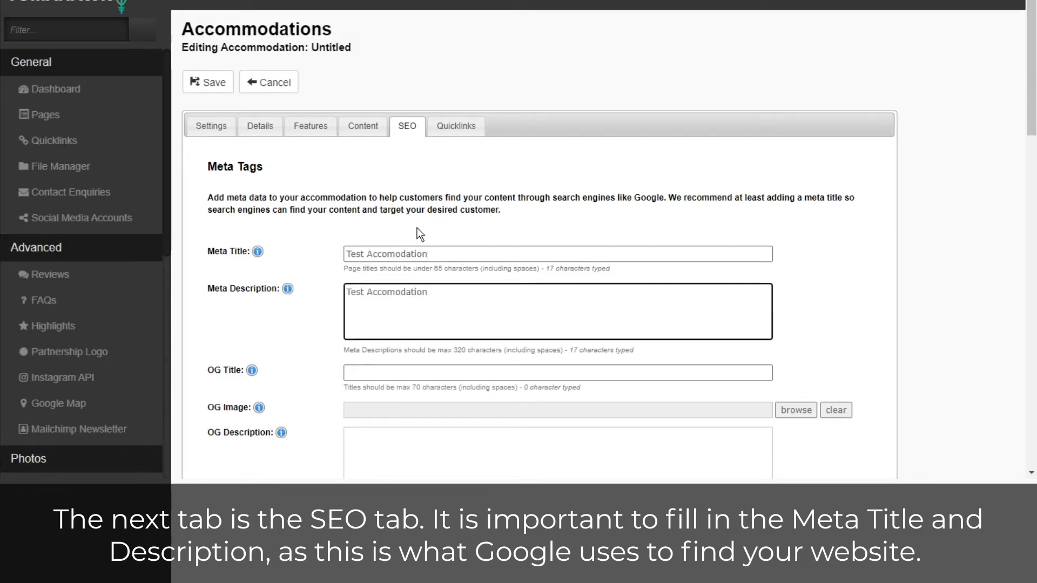
- Set the OG title and OG description to "Test Accomodation" and choose cape-kidnappers_evening-shot-b3unt.jpg as the OG image
key(Tab)
text(Test Accomodation)
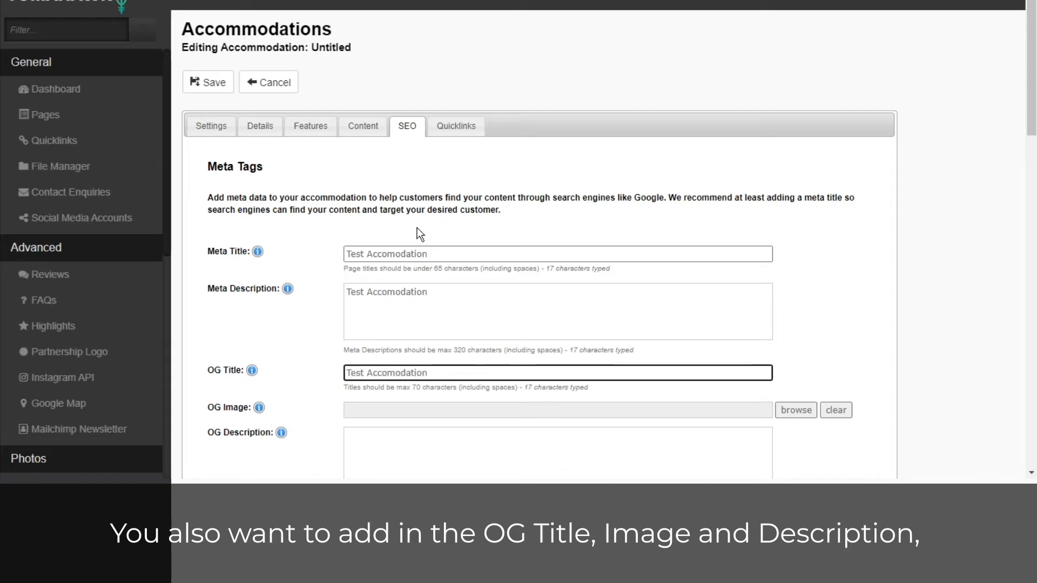
click(790, 413)
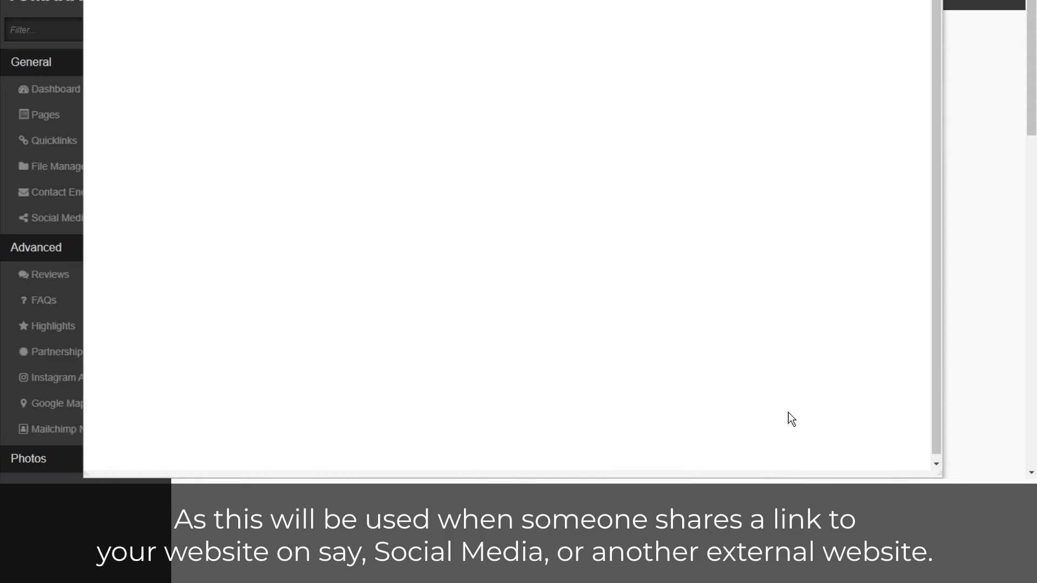
click(468, 114)
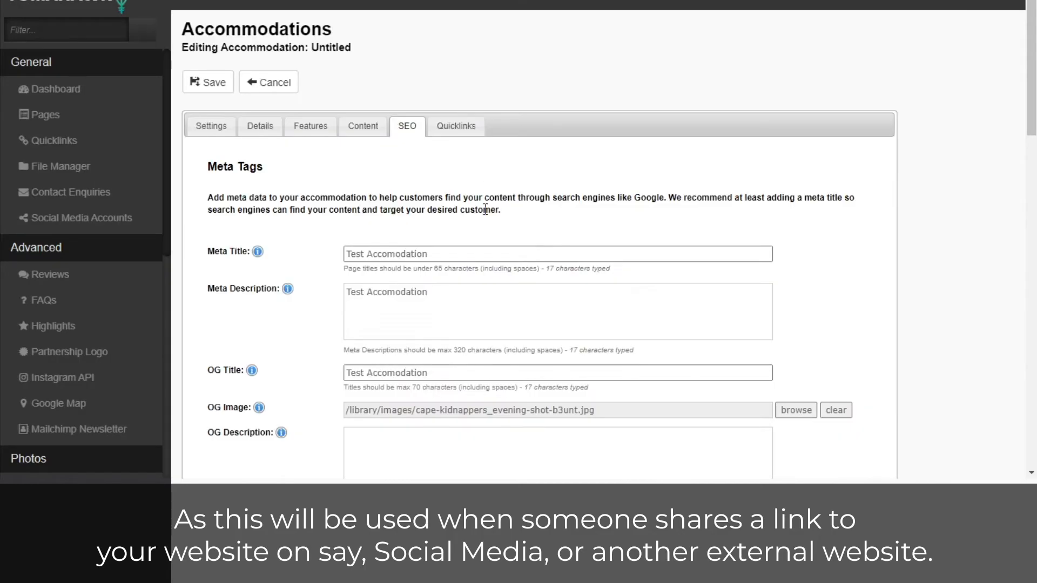
click(442, 447)
text(Test Accomodation)
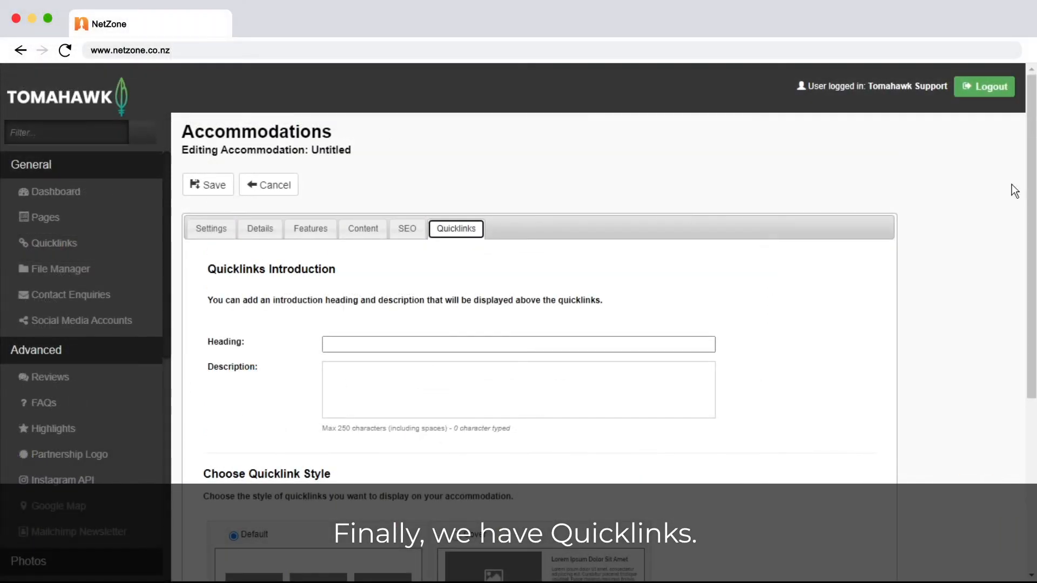
- Give the quicklinks introduction the heading "Quicklinks" and the description "Click here to see more"
click(473, 342)
text(Quicklinks)
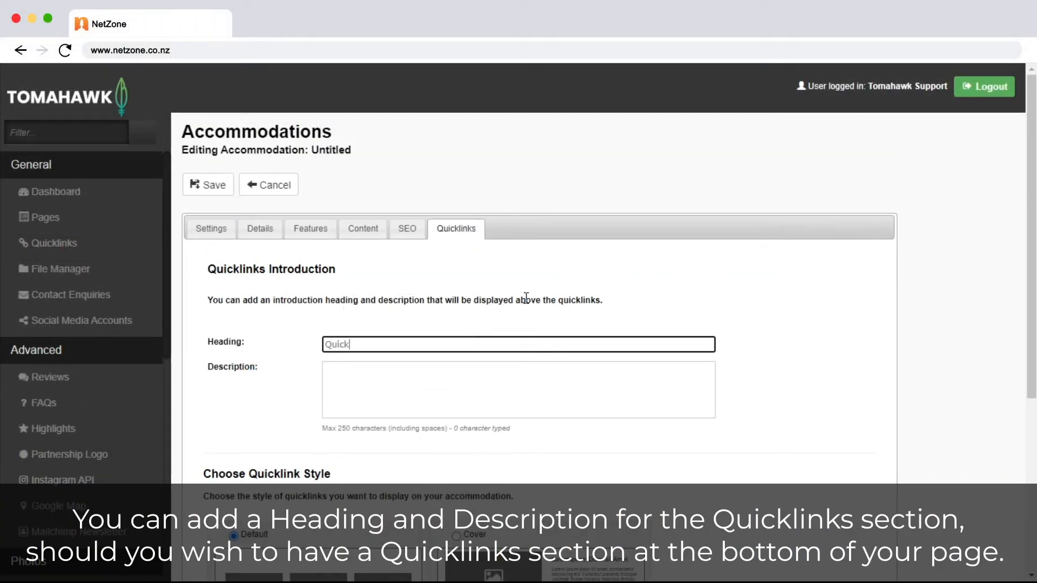
key(Tab)
text(Cl)
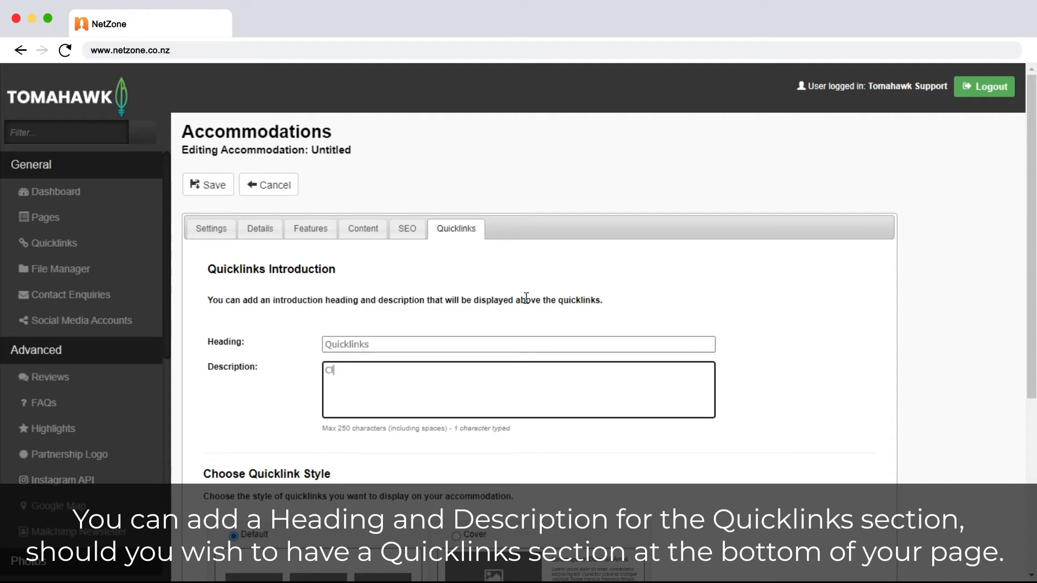
text(ick here to see more)
- Choose the Cover quicklink style and display the About Us quicklink with rank 1 and the Contact quicklink with rank 2
scroll(1028, 375, down, 7)
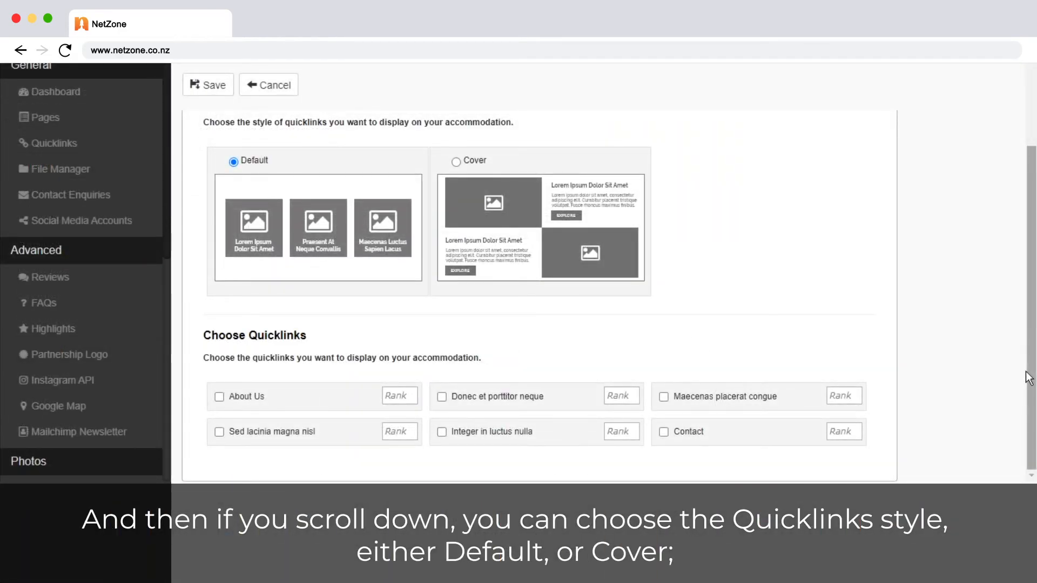
click(457, 163)
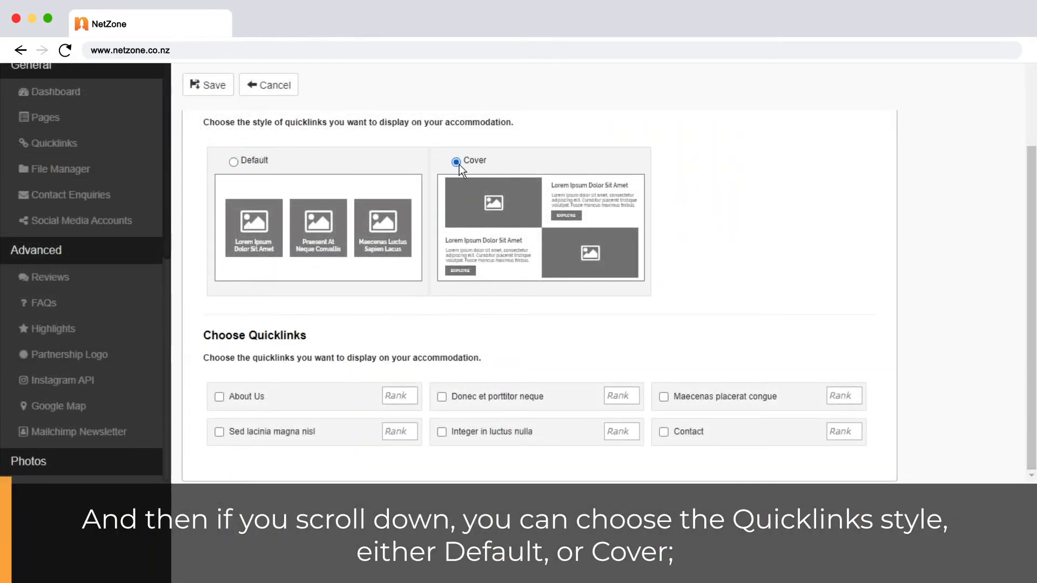
click(225, 396)
click(664, 432)
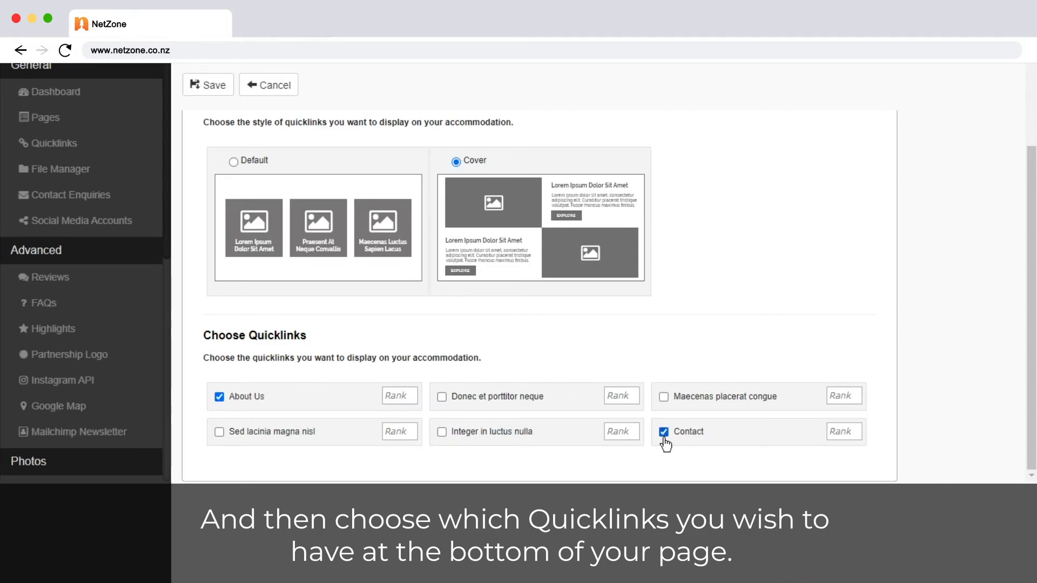
click(411, 394)
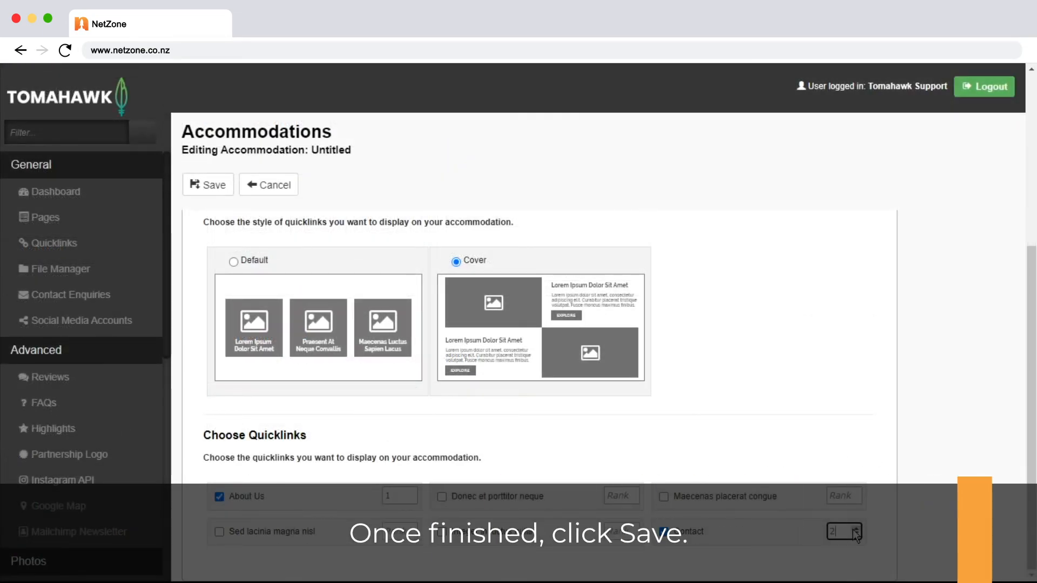
click(856, 529)
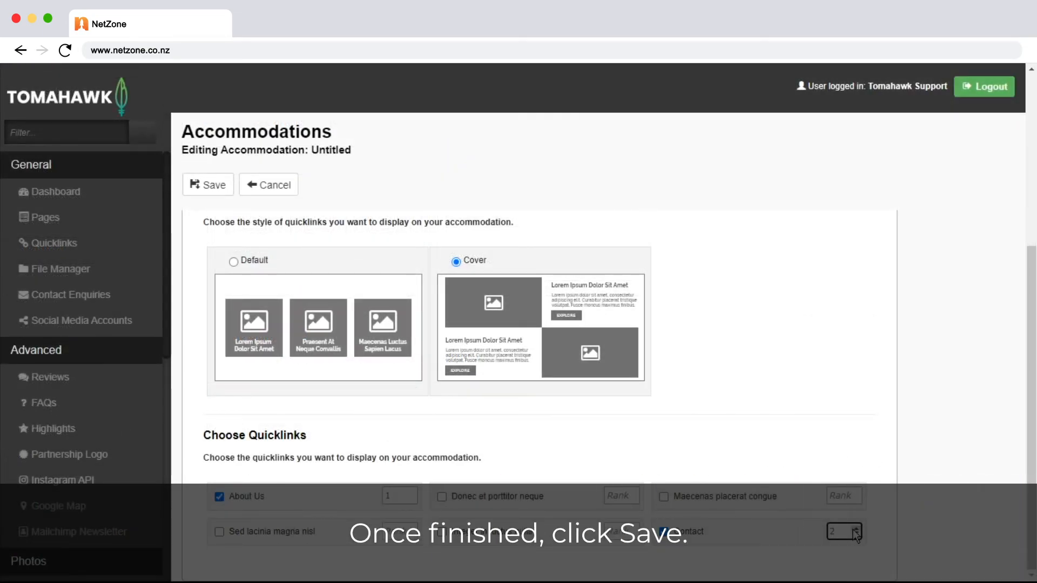
- Save the new accommodation and publish the Test Accomodation listing
click(208, 187)
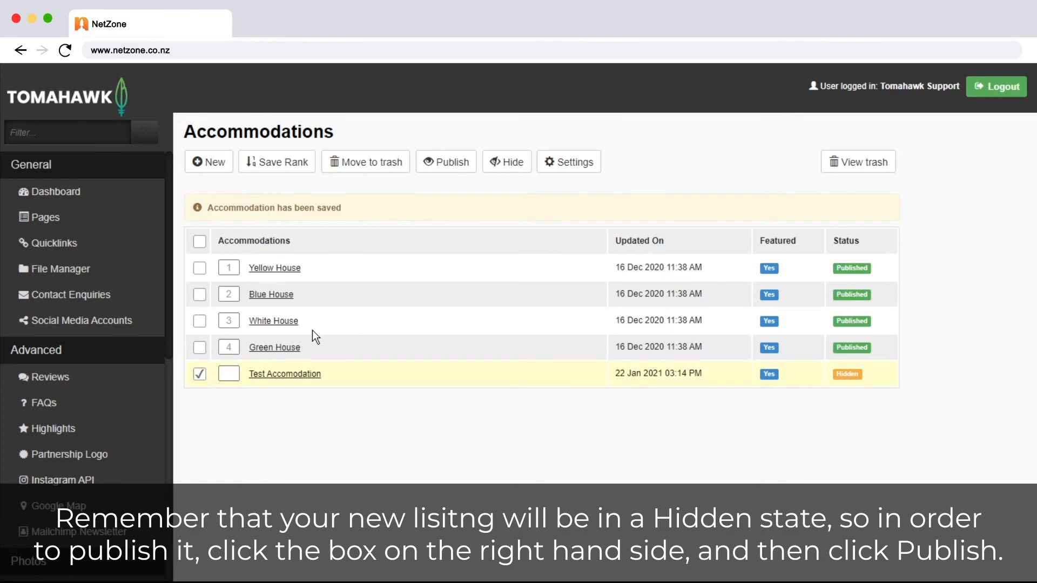
click(449, 164)
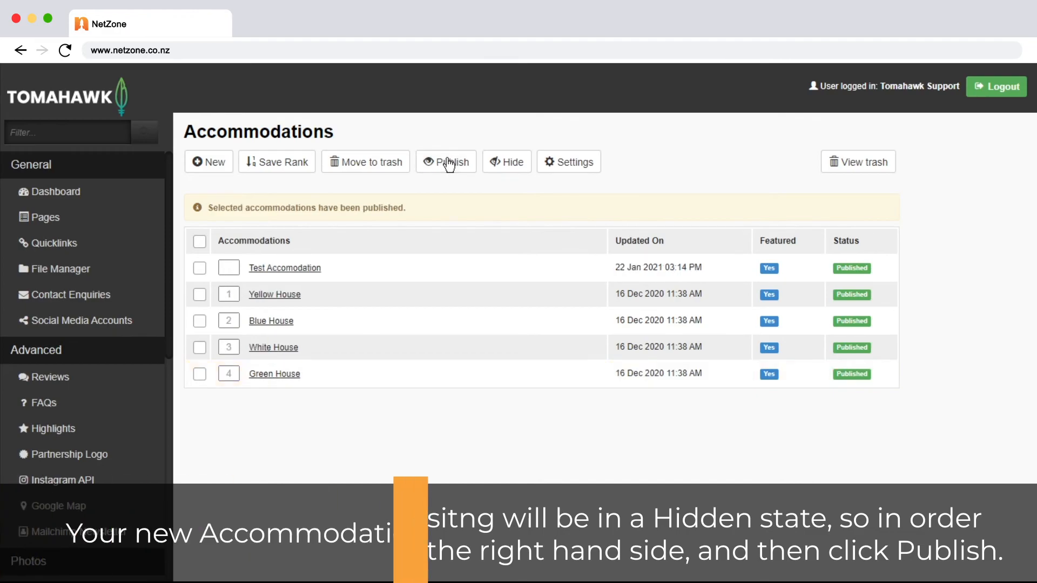